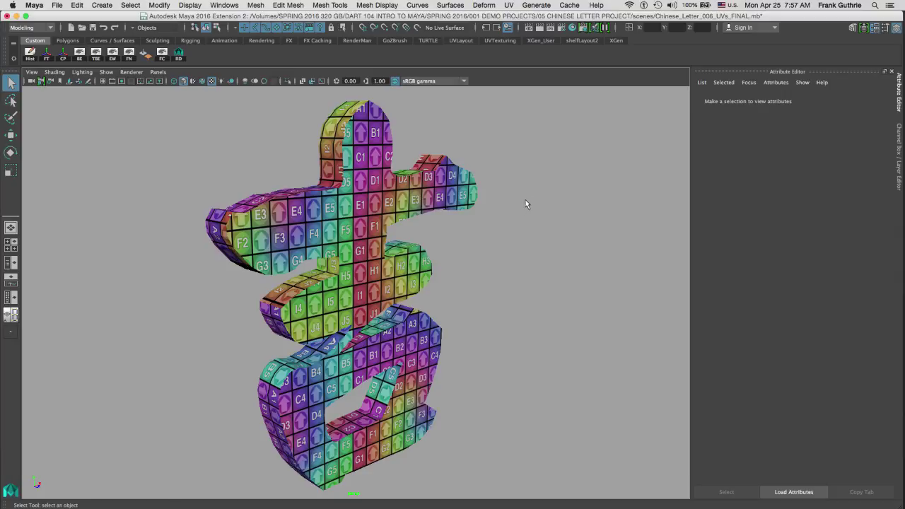
# Orbit and zoom in on the letter model until its labelled UV checker squares fill the view
pyautogui.moveTo(525, 199)
pyautogui.keyDown('alt'); pyautogui.mouseDown()
pyautogui.moveTo(463, 196)
pyautogui.moveTo(478, 177)
pyautogui.moveTo(547, 180)
pyautogui.moveTo(542, 191)
pyautogui.moveTo(491, 168)
pyautogui.moveTo(449, 178)
pyautogui.moveTo(508, 207)
pyautogui.moveTo(527, 194)
pyautogui.mouseUp(); pyautogui.keyUp('alt')
pyautogui.scroll(5, 450, 178)
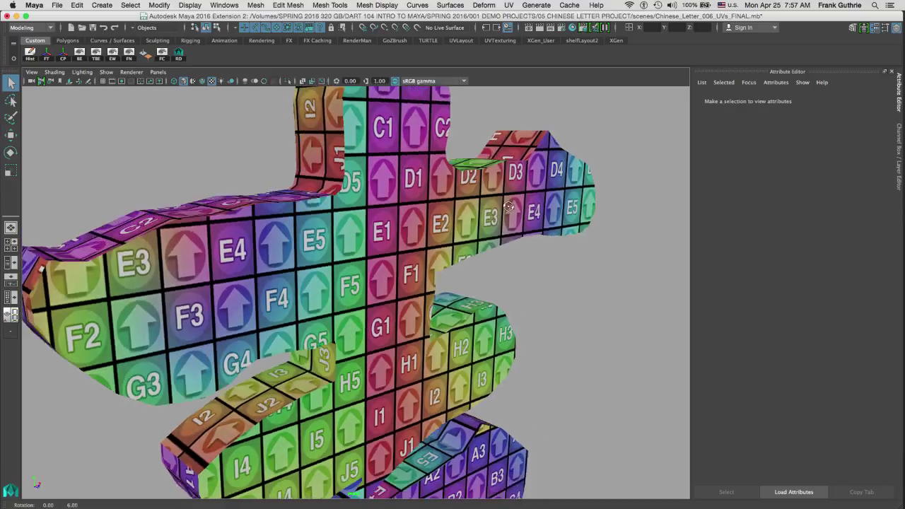
# Select the letter mesh and show UV_Shader's properties from Hypershade in a floating Property Editor
pyautogui.click(527, 194)
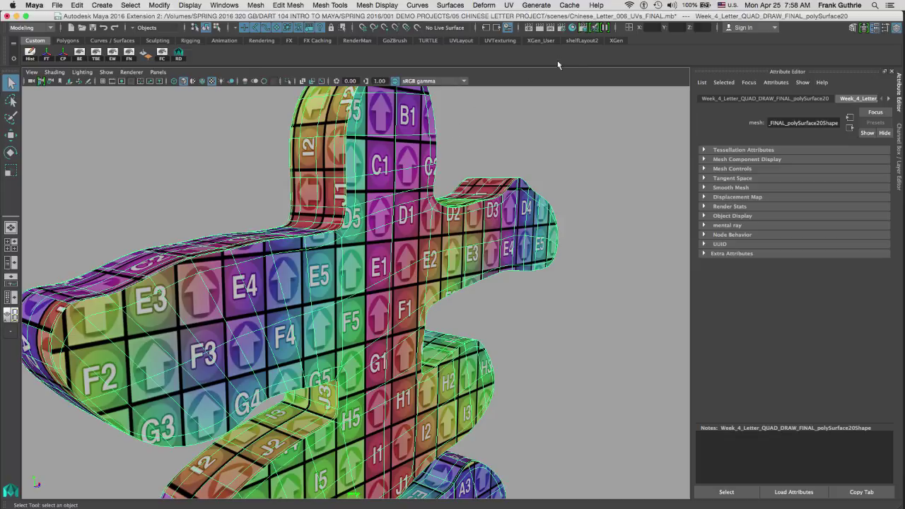
pyautogui.click(572, 28)
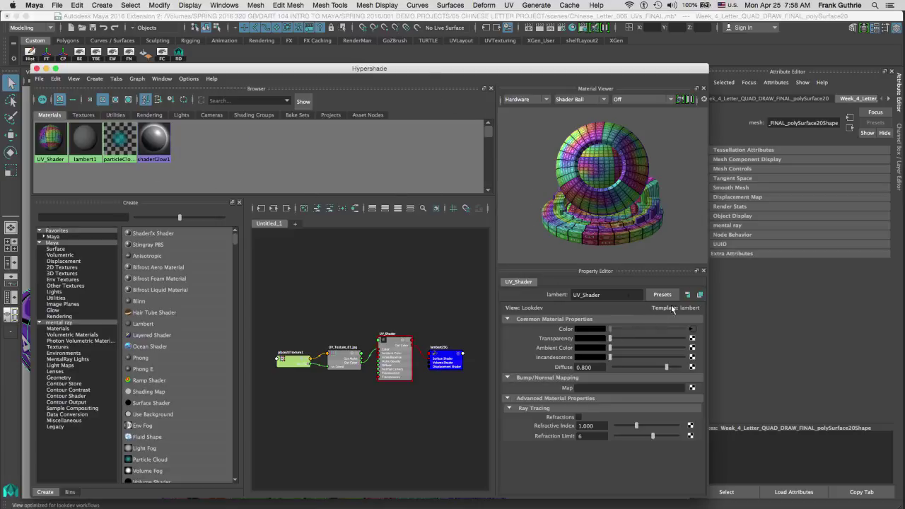
pyautogui.click(699, 295)
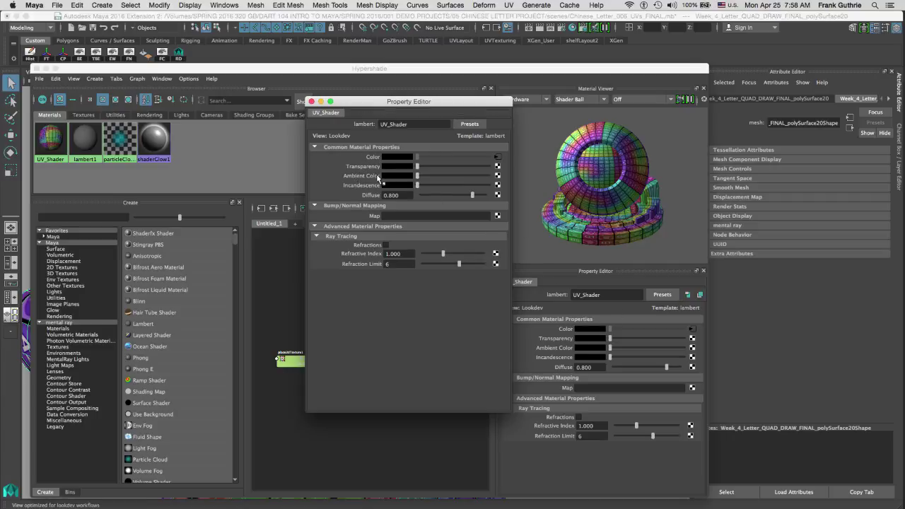
# Close the Property Editor and Hypershade windows, then deselect the letter model
pyautogui.click(311, 101)
pyautogui.click(36, 68)
pyautogui.click(265, 126)
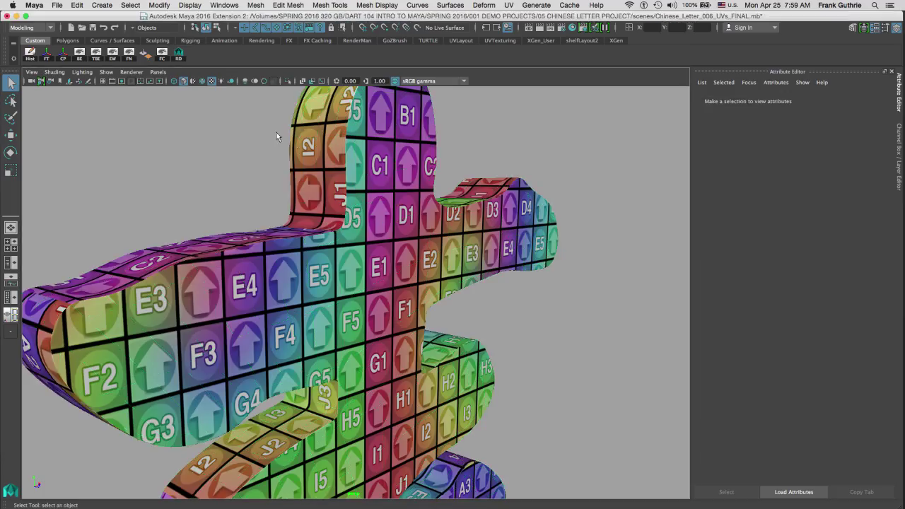
# Select the letter mesh, switch the menu set to Rendering, and bring up the Texturing menu
pyautogui.click(353, 159)
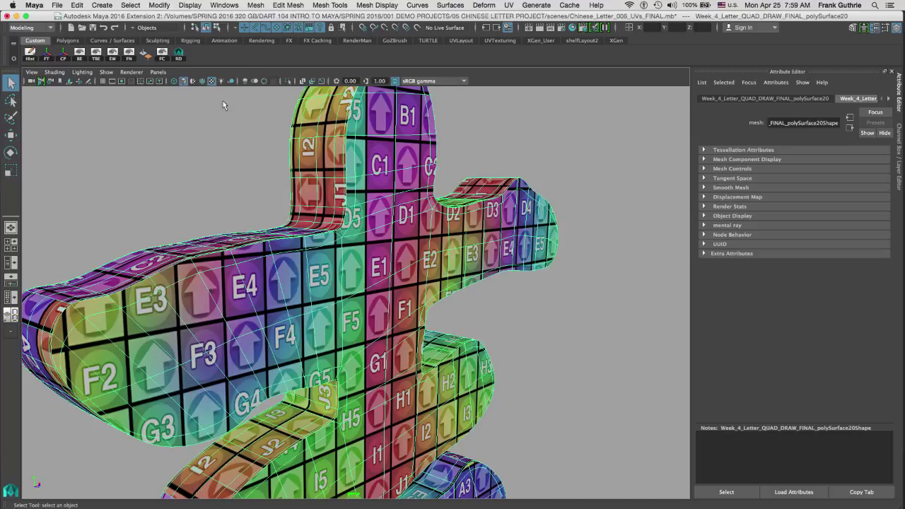
pyautogui.click(43, 29)
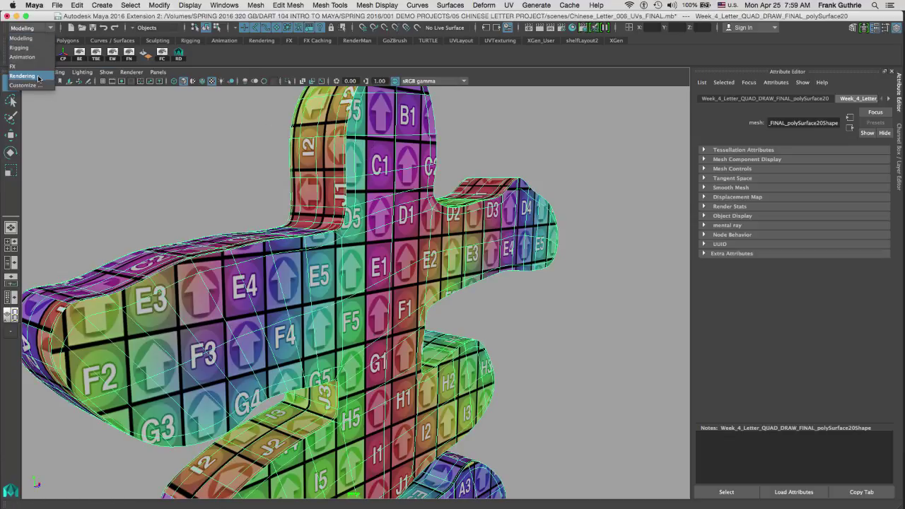
pyautogui.click(24, 76)
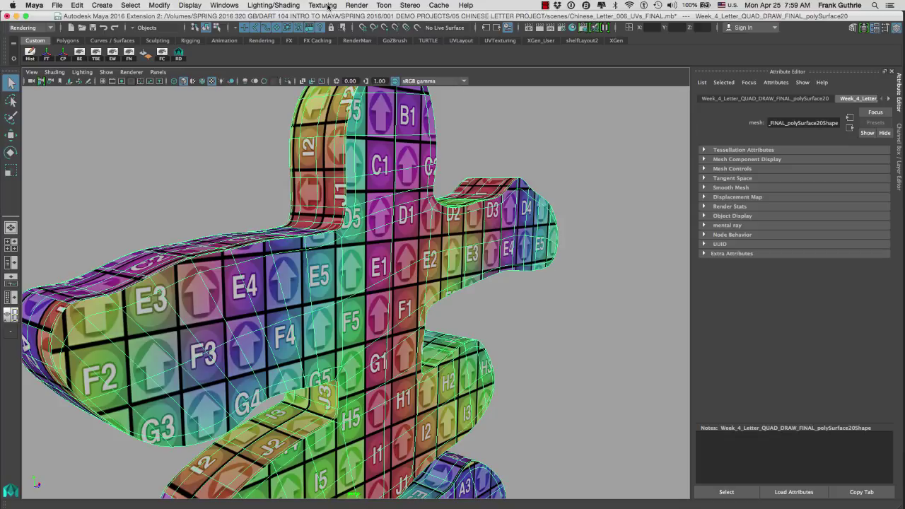
pyautogui.click(331, 7)
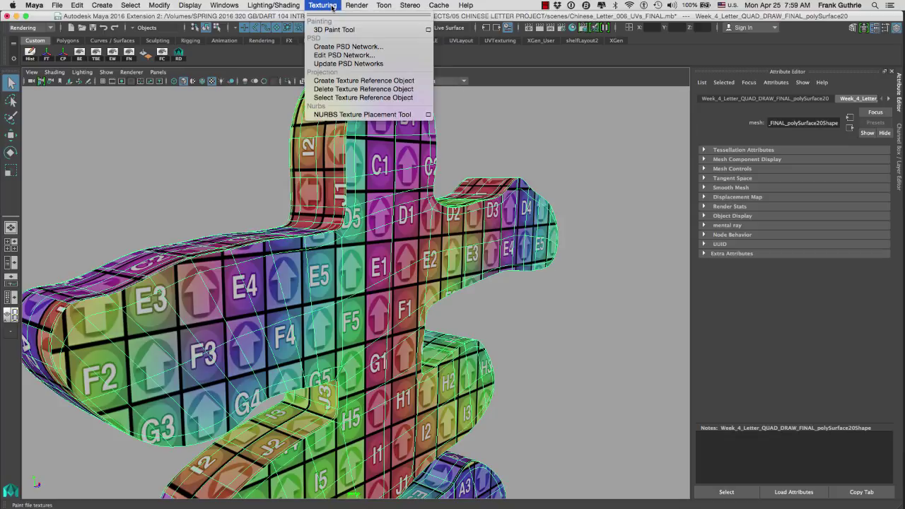
# Bring up the Create PSD Network options and select the old image file name
pyautogui.click(376, 46)
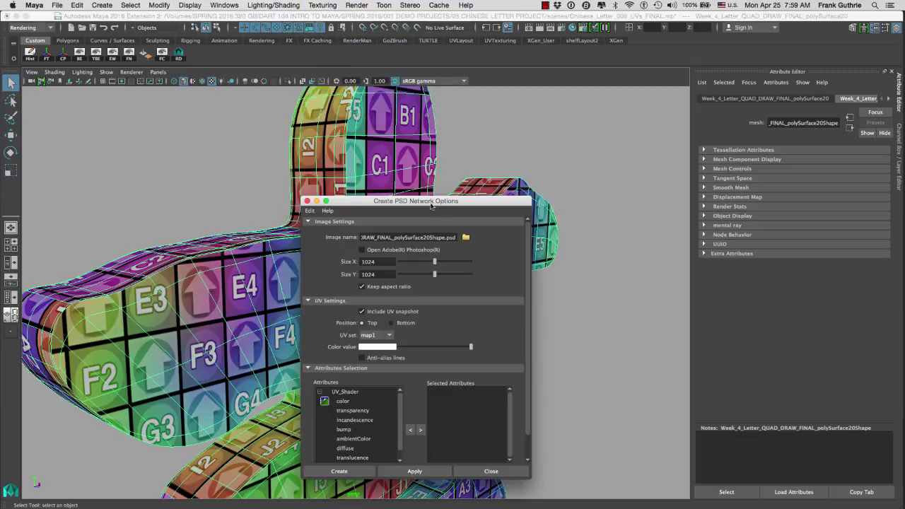
pyautogui.tripleClick(409, 240)
pyautogui.click(410, 238)
pyautogui.press('End')
pyautogui.press('Left')
pyautogui.hotkey('shift', 'Left')
pyautogui.hotkey('shift', 'Left')
pyautogui.hotkey('shift', 'Home')
# Rename the image to sourceimages/Chine_Letter_Sign_LAYERS.psd and enable Open Adobe Photoshop
pyautogui.press('Home')
pyautogui.press('End')
pyautogui.press('Left')
pyautogui.press('Left')
pyautogui.press('Left')
pyautogui.press('Left')
pyautogui.hotkey('shift', 'Home')
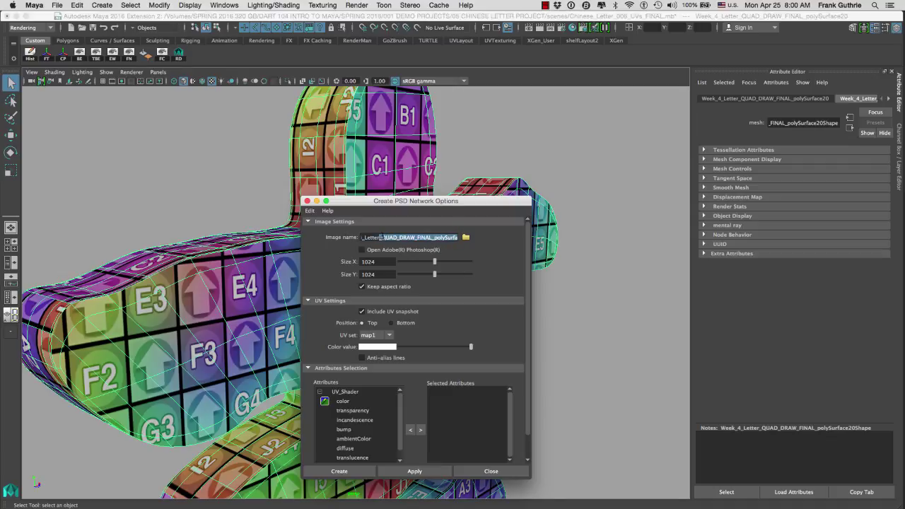
pyautogui.press('super+v')
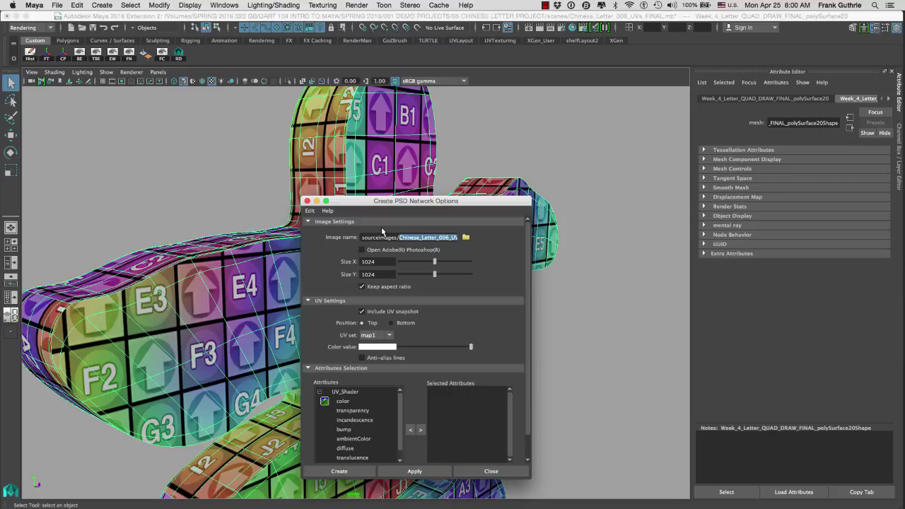
pyautogui.write('Chine_Letter_Sign_LAYERS.')
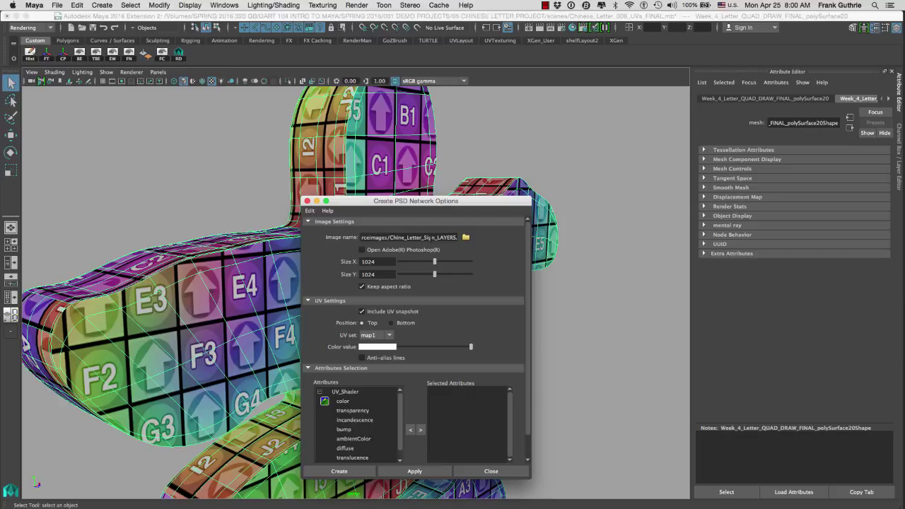
pyautogui.click(362, 249)
# Set the PSD image size to 2048 x 2048 and pick color in Attributes Selection
pyautogui.moveTo(433, 262); pyautogui.dragTo(471, 262)
pyautogui.scroll(-2, 525, 387)
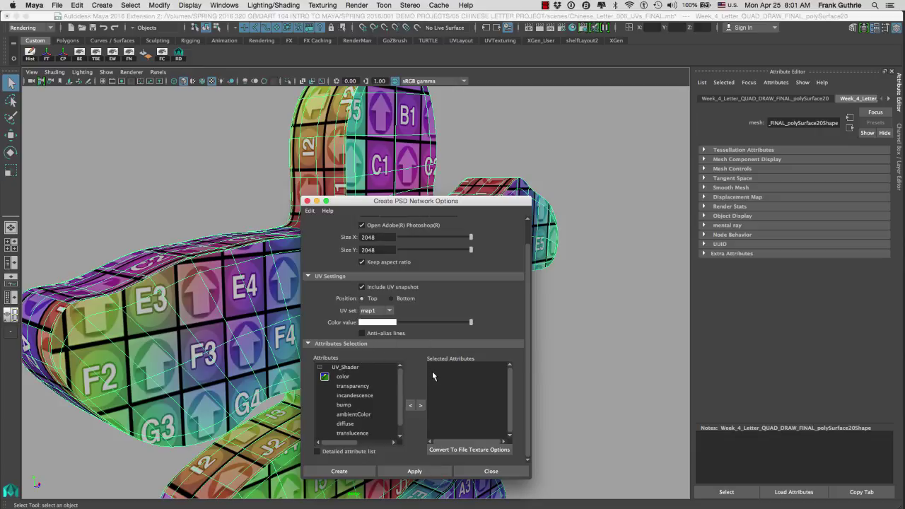
pyautogui.click(342, 377)
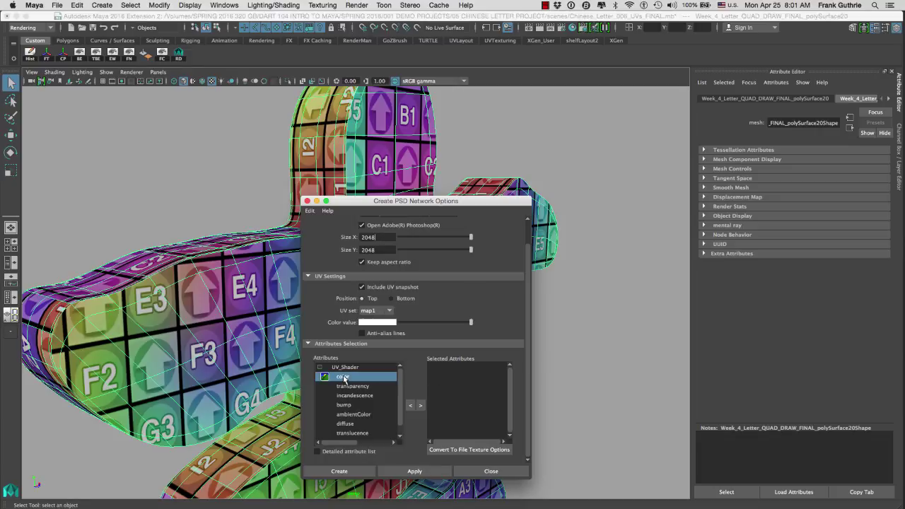
# Add color and bump as selected attributes and create the PSD network in Photoshop
pyautogui.click(421, 405)
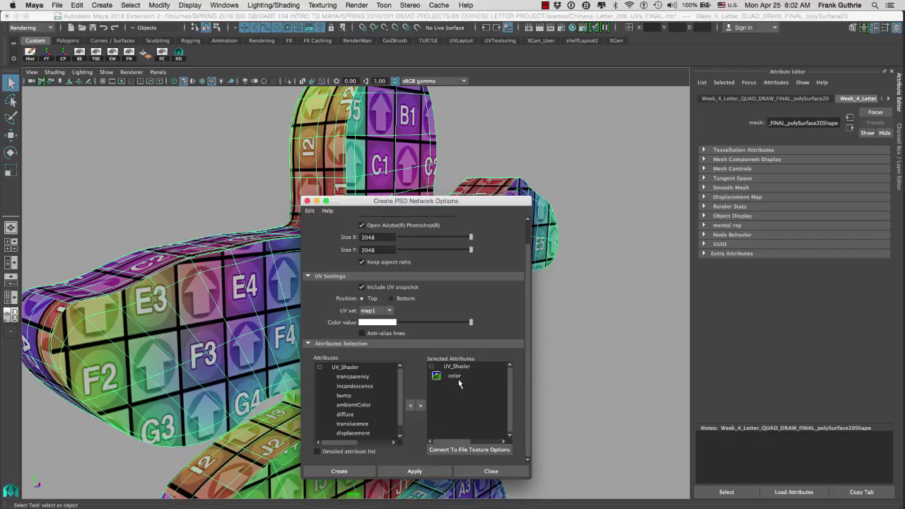
pyautogui.click(365, 396)
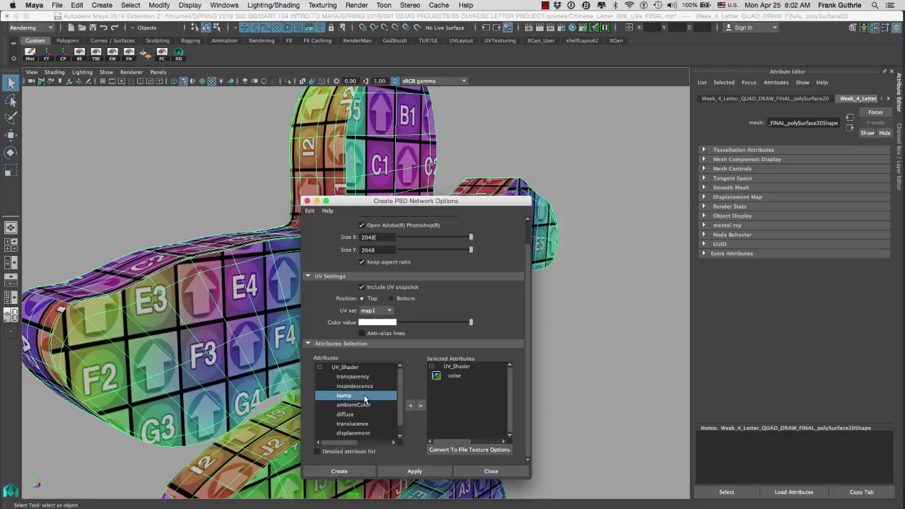
pyautogui.click(420, 405)
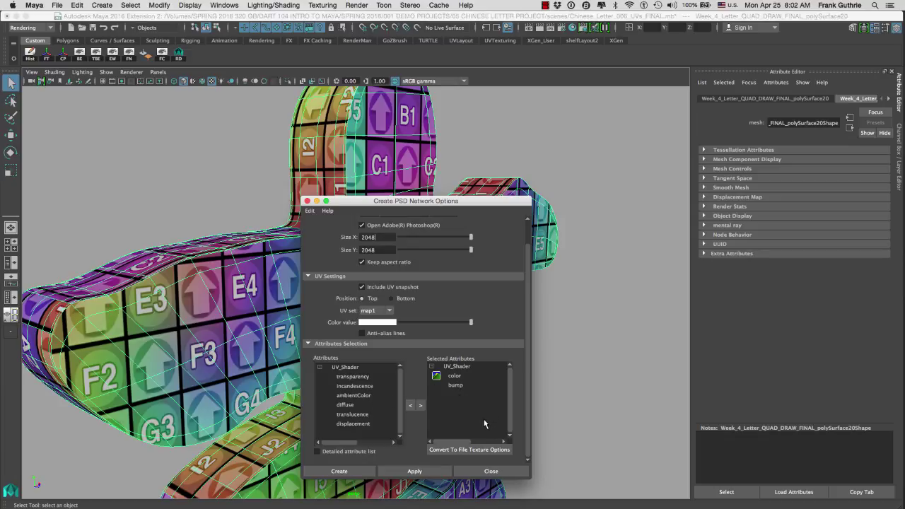
pyautogui.click(361, 472)
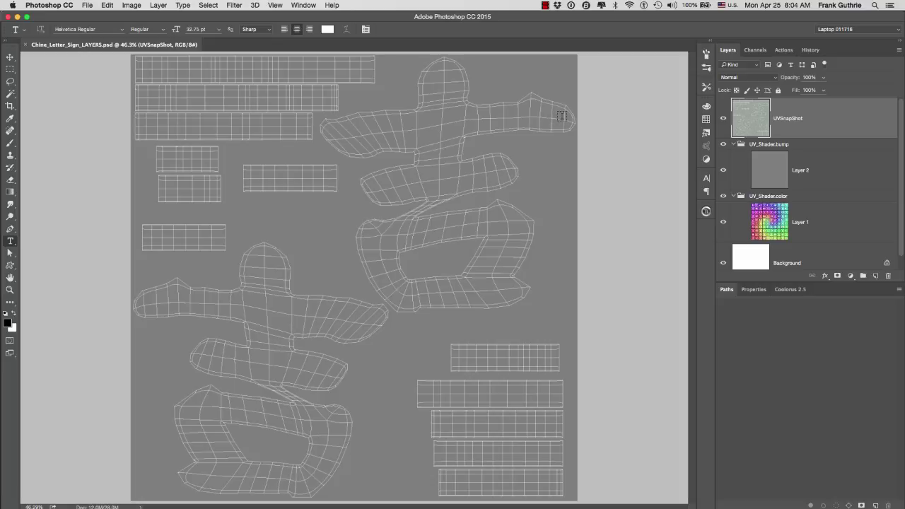
# Hide the bump layer group, select Layer 1, and drag Hue/Saturation Lightness to -100
pyautogui.doubleClick(722, 118)
pyautogui.click(722, 144)
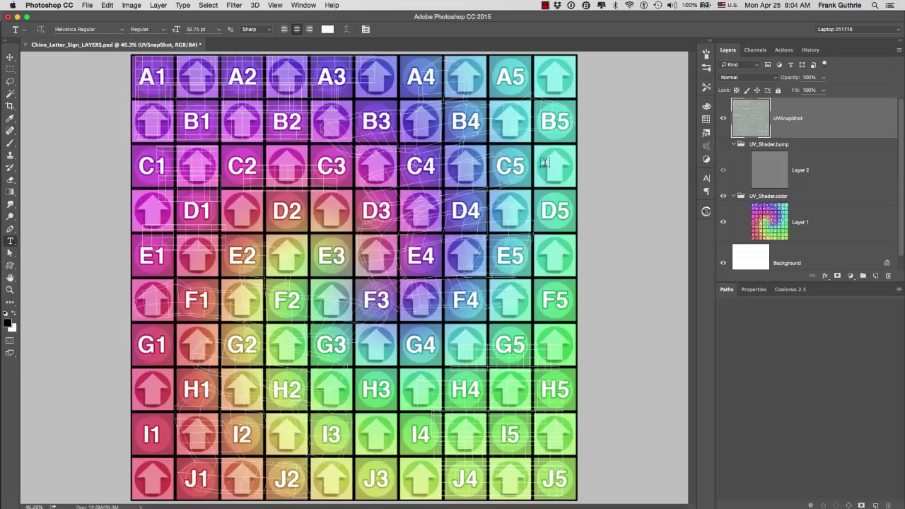
pyautogui.click(777, 222)
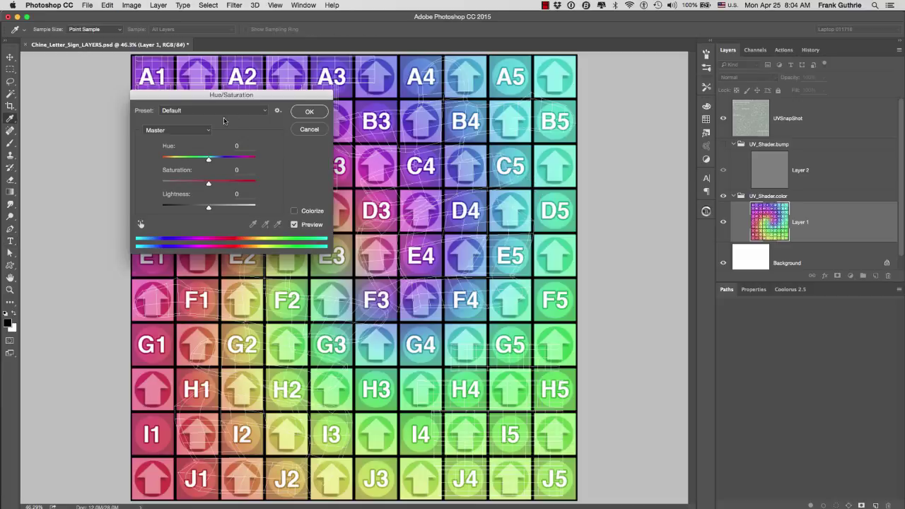
pyautogui.moveTo(207, 207); pyautogui.dragTo(162, 207)
# Confirm the -100 lightness and set up a white brush at 50% opacity
pyautogui.click(308, 112)
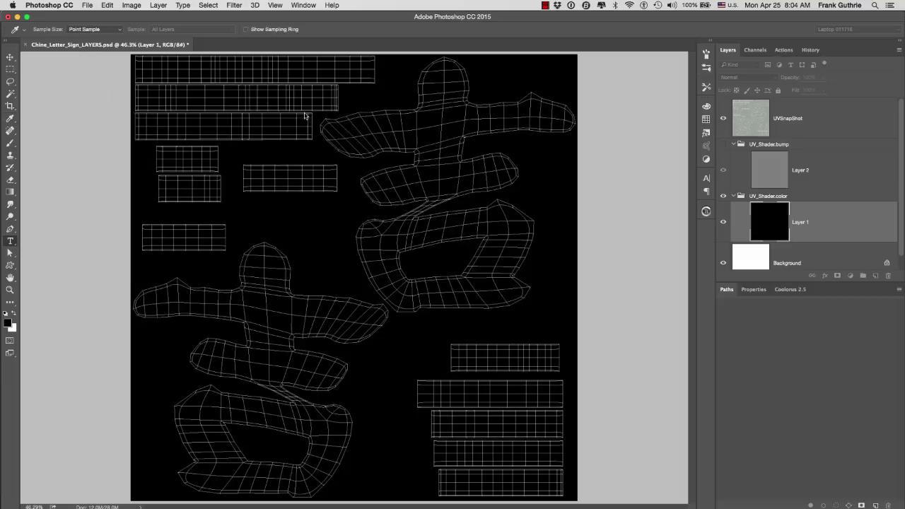
pyautogui.press('t')
pyautogui.press('b')
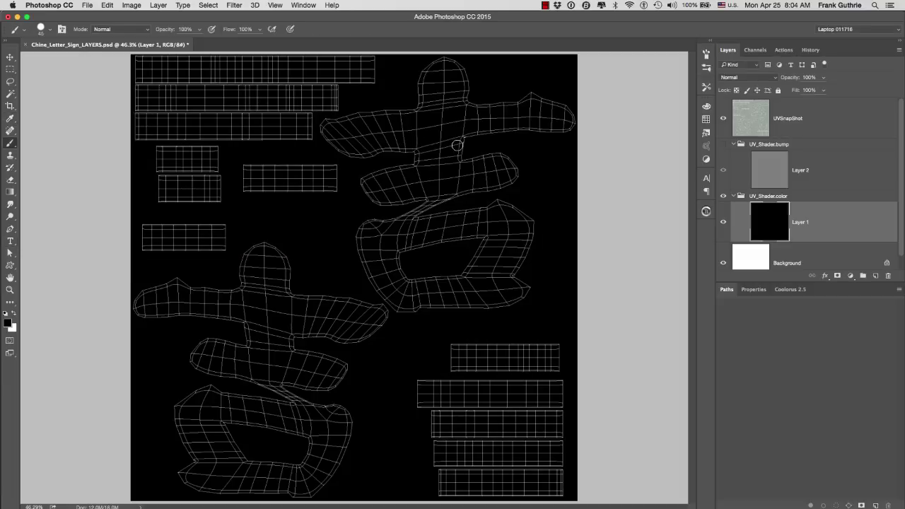
pyautogui.press('x')
pyautogui.click(432, 148)
pyautogui.press('5')
# Scribble white strokes over the upper character's UV shell and save the document
pyautogui.moveTo(455, 118)
pyautogui.mouseDown()
pyautogui.moveTo(414, 145)
pyautogui.moveTo(403, 166)
pyautogui.moveTo(431, 92)
pyautogui.moveTo(521, 207)
pyautogui.moveTo(425, 288)
pyautogui.moveTo(512, 281)
pyautogui.moveTo(396, 283)
pyautogui.mouseUp()
pyautogui.moveTo(435, 216)
pyautogui.mouseDown()
pyautogui.moveTo(385, 168)
pyautogui.moveTo(487, 113)
pyautogui.moveTo(367, 185)
pyautogui.moveTo(478, 200)
pyautogui.moveTo(361, 267)
pyautogui.moveTo(413, 251)
pyautogui.mouseUp()
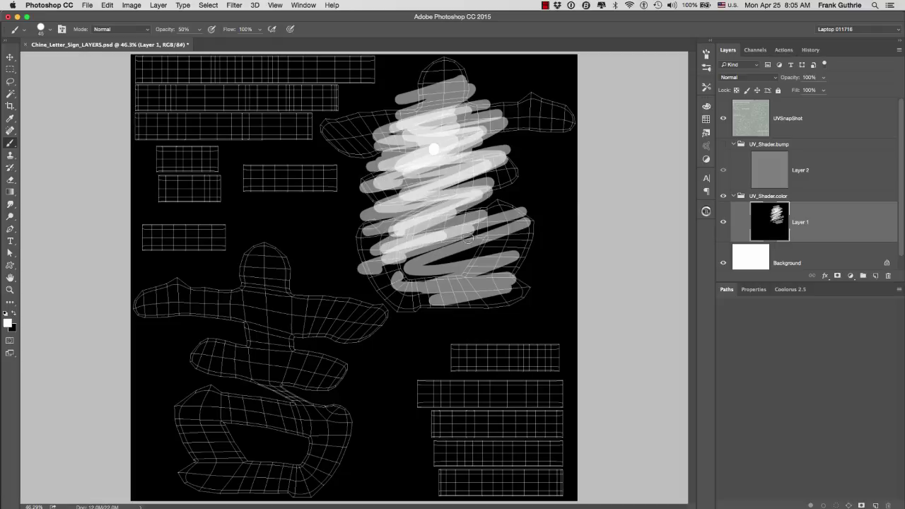
pyautogui.press('super+s')
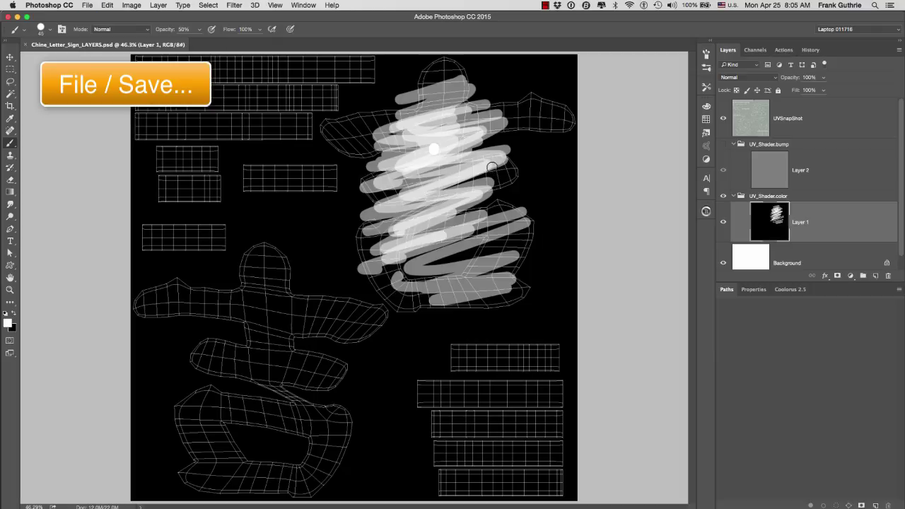
pyautogui.press('super+Tab')
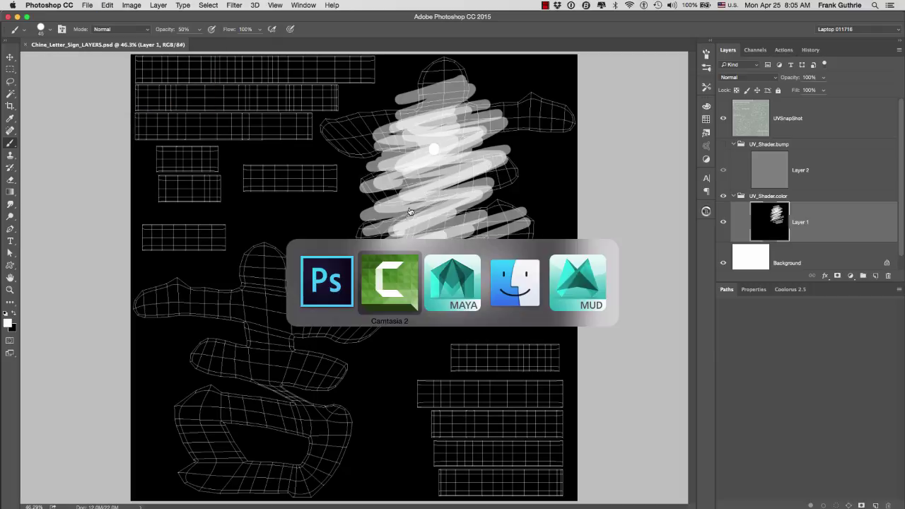
# In Maya, view UV_Shader's PSD colour texture and inspect the painted letter, then return to Photoshop
pyautogui.click(452, 286)
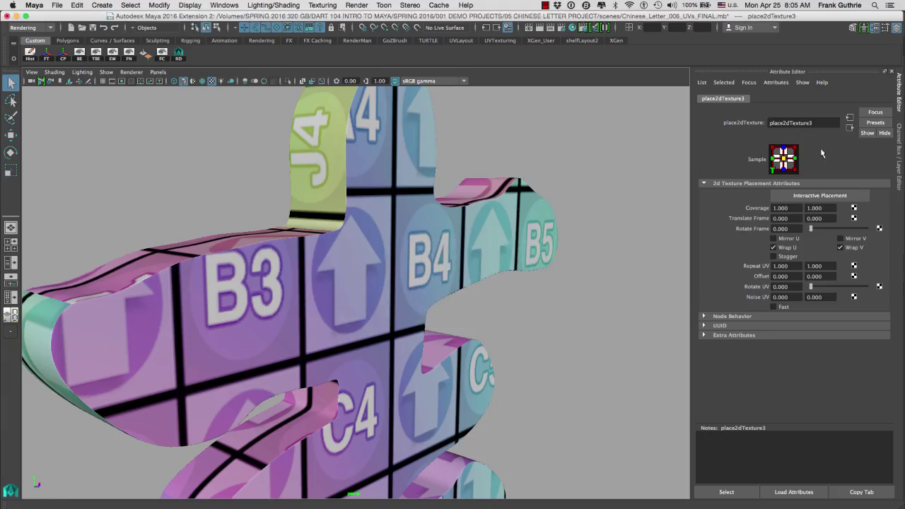
pyautogui.click(573, 28)
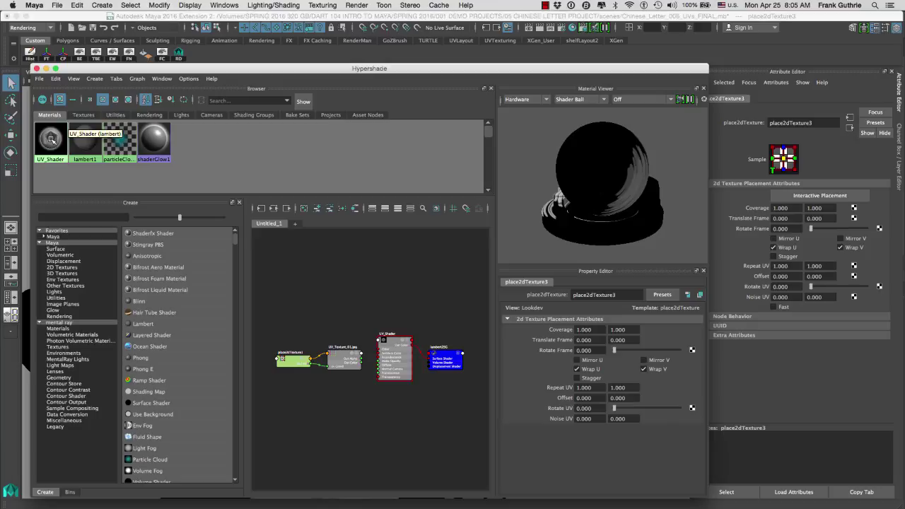
pyautogui.click(51, 139)
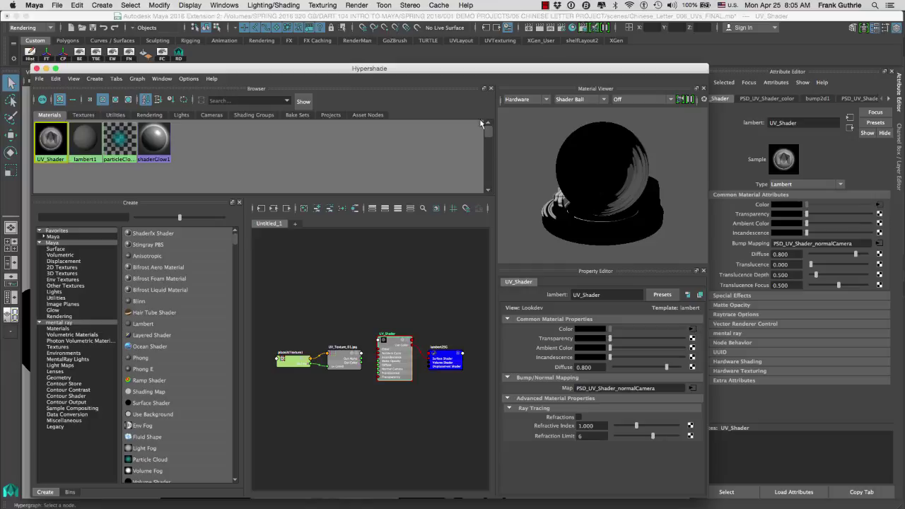
pyautogui.click(691, 332)
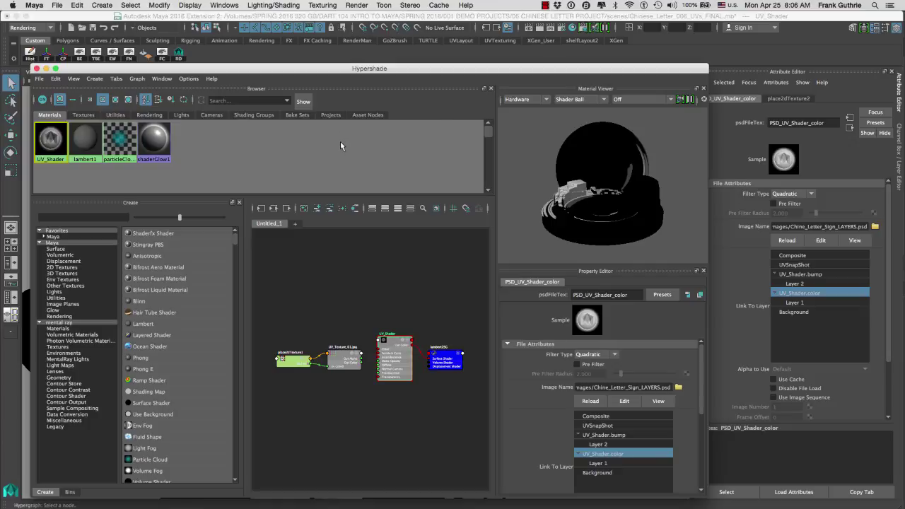
pyautogui.press('super+w')
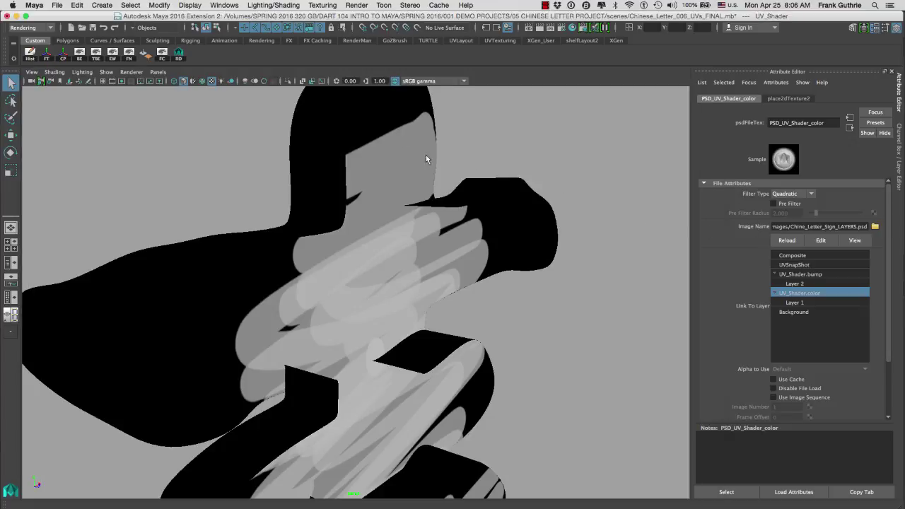
pyautogui.keyDown('alt'); pyautogui.moveTo(560, 245); pyautogui.dragTo(597, 231); pyautogui.keyUp('alt')
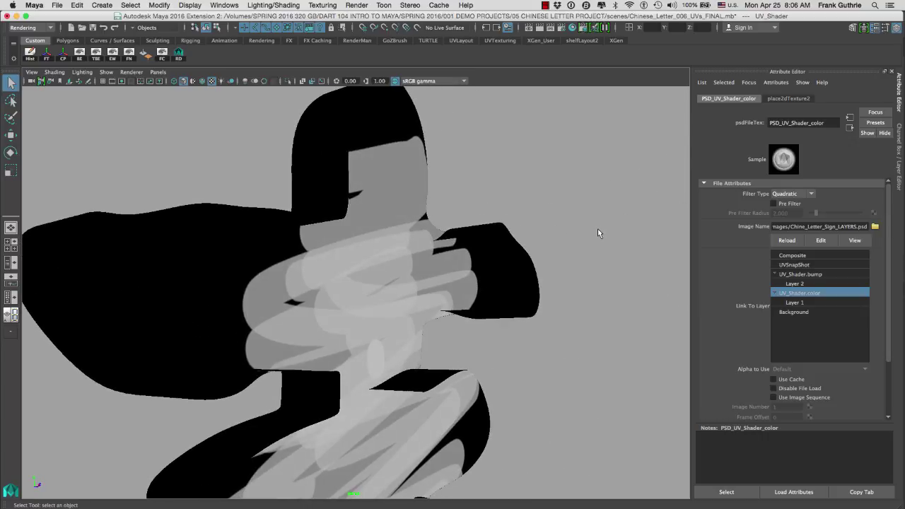
pyautogui.press('super+Tab')
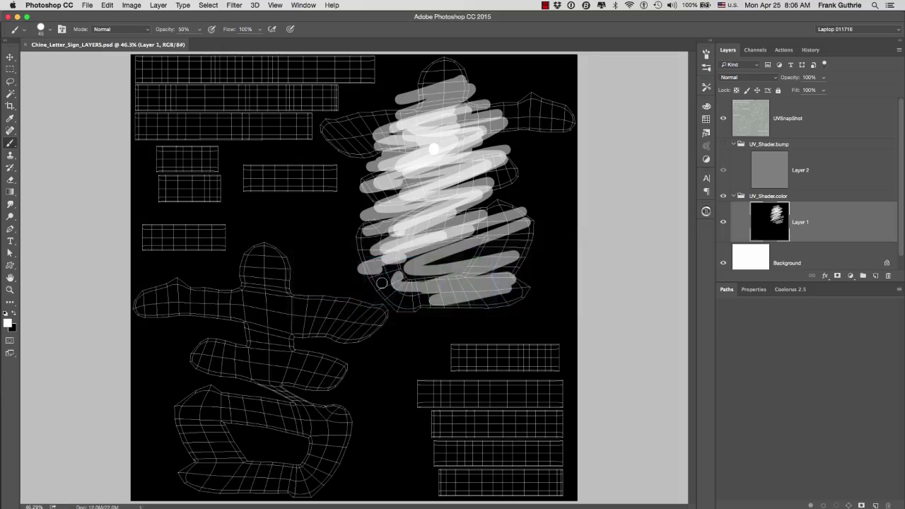
# Colorize Layer 1's strokes red with Hue/Saturation at saturation 80
pyautogui.press('super+u')
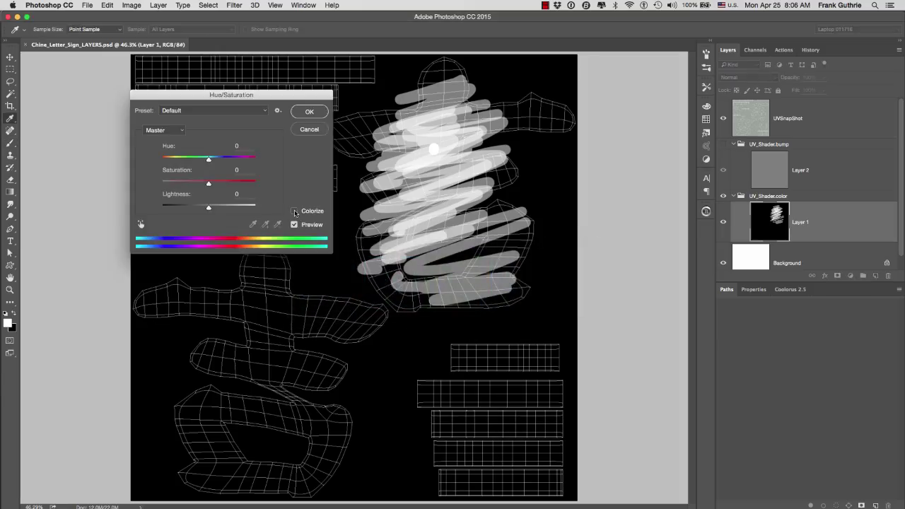
pyautogui.click(294, 210)
pyautogui.moveTo(216, 183); pyautogui.dragTo(245, 183)
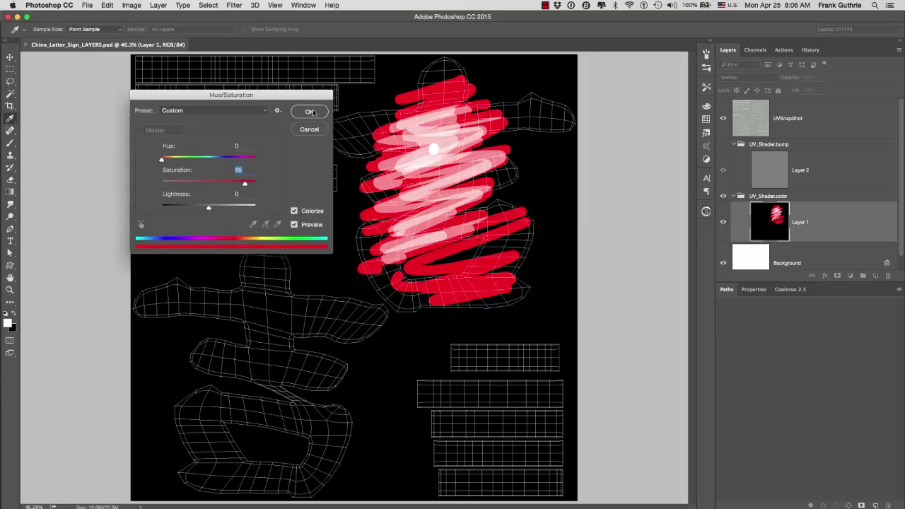
pyautogui.click(311, 113)
# Save the Photoshop document and reload the PSD texture in Maya
pyautogui.press('super+s')
pyautogui.press('super+Tab')
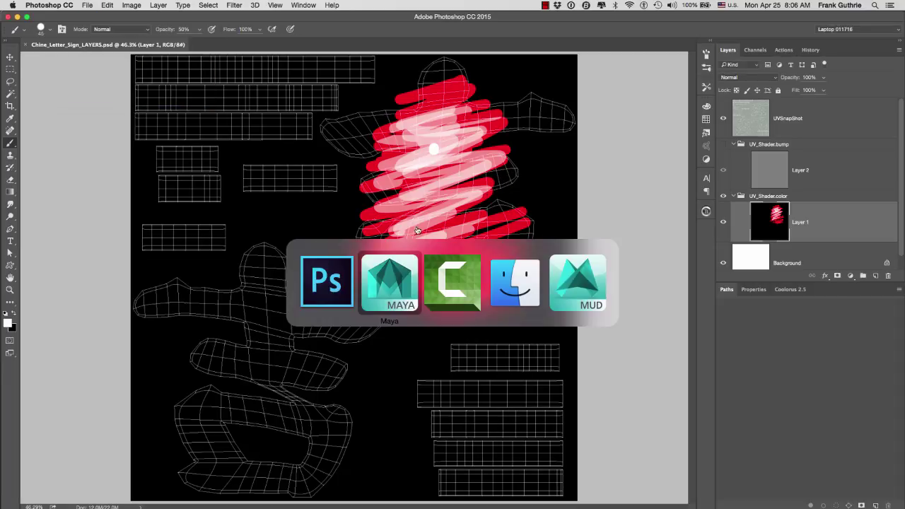
pyautogui.click(393, 283)
pyautogui.click(789, 241)
# Reload the PSD_UV_Shader_color texture and frame the letter model to show its red strokes
pyautogui.click(788, 241)
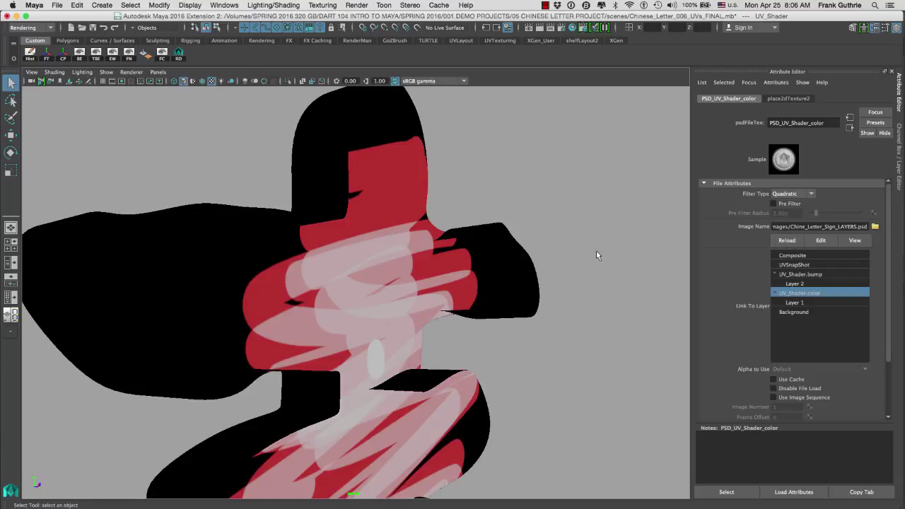
pyautogui.keyDown('alt'); pyautogui.moveTo(591, 251); pyautogui.dragTo(516, 253); pyautogui.keyUp('alt')
pyautogui.scroll(-5, 574, 232)
pyautogui.keyDown('alt'); pyautogui.moveTo(398, 209); pyautogui.dragTo(391, 149, button='middle'); pyautogui.keyUp('alt')
pyautogui.moveTo(391, 149)
pyautogui.keyDown('alt'); pyautogui.mouseDown()
pyautogui.moveTo(419, 137)
pyautogui.moveTo(405, 141)
pyautogui.mouseUp(); pyautogui.keyUp('alt')
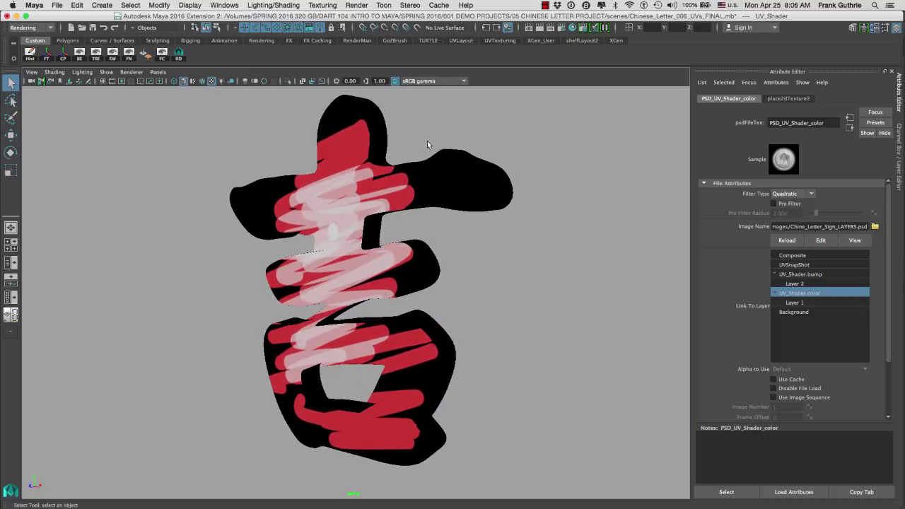